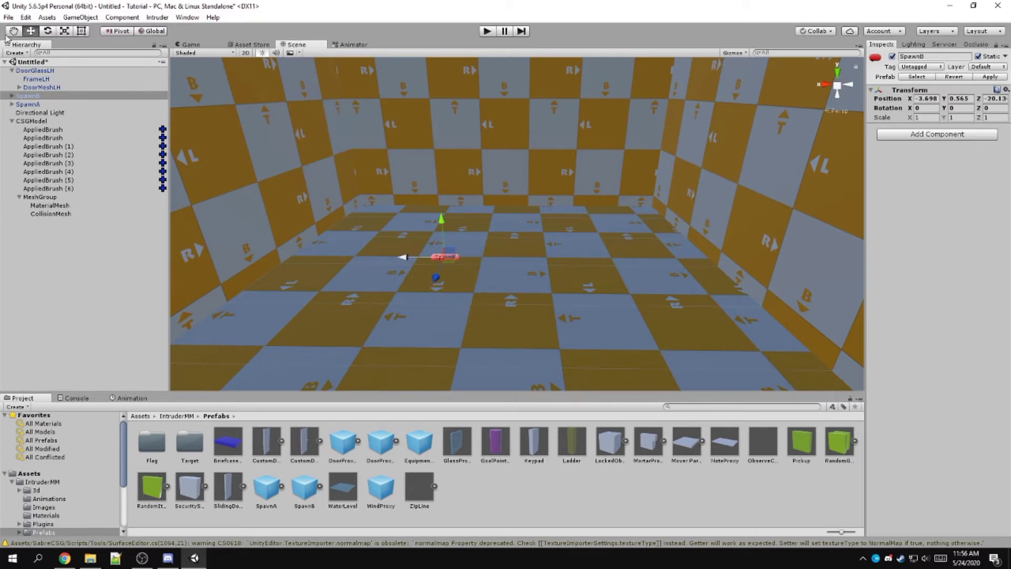
Step: Place the Briefcase and GoalPoint prefabs in the level, with the briefcase raised above the floor near the room's corner
mouse_move(537, 275)
right_mouse_down()
mouse_move(327, 271)
mouse_move(416, 255)
mouse_move(556, 280)
right_mouse_up()
left_click(293, 268)
key("a")
key("s")
left_click_drag(495, 441, 367, 77)
right_click_drag(515, 293, 573, 272)
key("w")
left_click_drag(518, 271, 471, 201)
left_click_drag(439, 231, 463, 228)
left_click_drag(524, 226, 506, 223)
right_click_drag(567, 298, 555, 294)
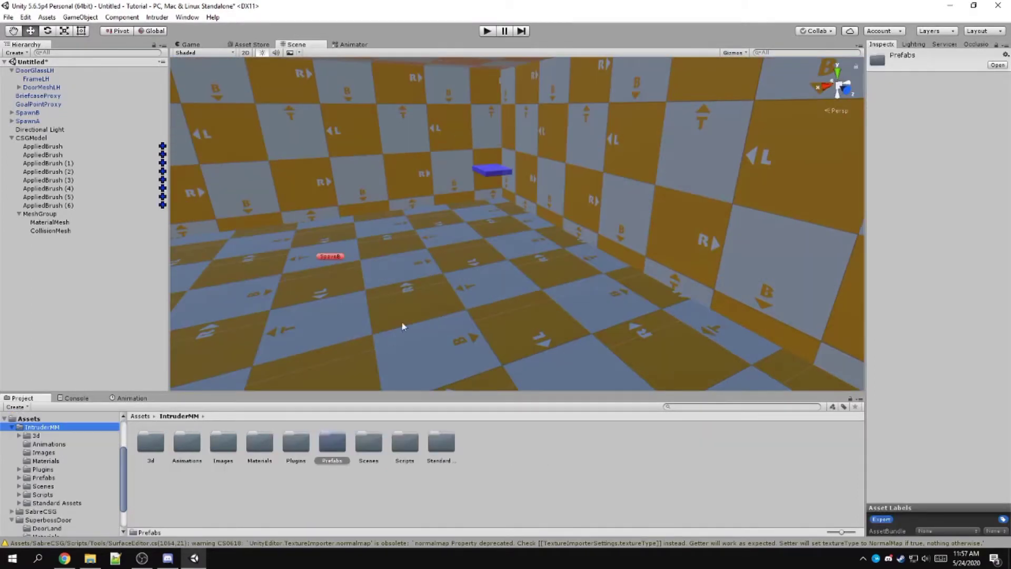
Step: Create a new box brush in the CSG model
right_click_drag(401, 320, 251, 187)
left_click(548, 232)
left_click(35, 138)
right_click_drag(639, 264, 462, 250)
left_click(193, 375)
Step: Move and resize the new brush into a platform beneath the briefcase
left_click_drag(460, 179, 462, 198)
mouse_move(463, 200)
right_mouse_down()
mouse_move(500, 216)
mouse_move(595, 204)
mouse_move(611, 181)
right_mouse_up()
key("a")
left_click_drag(565, 169, 538, 230)
left_click_drag(462, 262, 431, 261)
left_click_drag(548, 278, 549, 279)
key("d")
right_click_drag(564, 282, 510, 265)
mouse_move(295, 283)
left_mouse_down()
mouse_move(342, 260)
mouse_move(385, 217)
left_mouse_up()
left_click_drag(475, 214, 536, 216)
right_click_drag(535, 215, 401, 224)
left_click(221, 376)
Step: Add a 3D cube object to the scene
right_click_drag(504, 244, 183, 99)
left_click(36, 70)
mouse_move(496, 235)
right_mouse_down()
mouse_move(526, 243)
mouse_move(438, 250)
mouse_move(649, 300)
mouse_move(705, 295)
mouse_move(525, 245)
mouse_move(606, 247)
mouse_move(367, 242)
mouse_move(421, 286)
mouse_move(299, 284)
mouse_move(399, 297)
right_mouse_up()
right_click_drag(453, 276, 560, 289)
key("w")
key("s")
key("w")
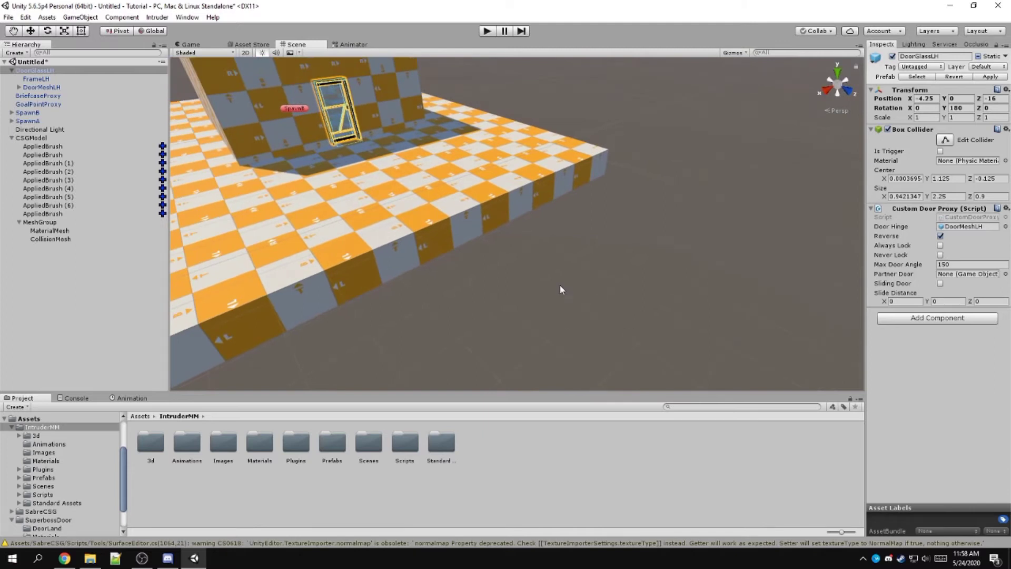
right_click_drag(606, 236, 477, 222)
left_click(89, 17)
mouse_move(113, 52)
left_click(258, 53)
Step: Move the cube down beneath the level's floor
right_click_drag(513, 256, 618, 238)
key("w")
left_click_drag(545, 150, 546, 316)
key("f")
left_click_drag(509, 218, 323, 217)
key("f")
Step: Scale the cube into a wide slab about 89 by 8 by 84 units, extending under the whole level
left_click(64, 31)
left_click_drag(477, 255, 333, 242)
right_click_drag(333, 242, 213, 256)
left_click_drag(451, 251, 327, 308)
left_click_drag(457, 246, 443, 253)
left_click_drag(458, 212, 492, 149)
key("w")
key("e")
key("w")
key("r")
left_click_drag(462, 208, 450, 216)
left_click_drag(468, 175, 507, 195)
Step: Adjust the slab's height below the level to about Y -14.85
key("d")
right_click_drag(507, 194, 372, 158)
key("w")
left_click_drag(401, 153, 404, 76)
key("w")
left_click_drag(405, 146, 402, 164)
right_click_drag(499, 174, 752, 209)
right_click_drag(528, 202, 641, 143)
key("w")
Step: Attach the ObjectTagger script to the cube and set its object tag to Deathzone
double_click(405, 443)
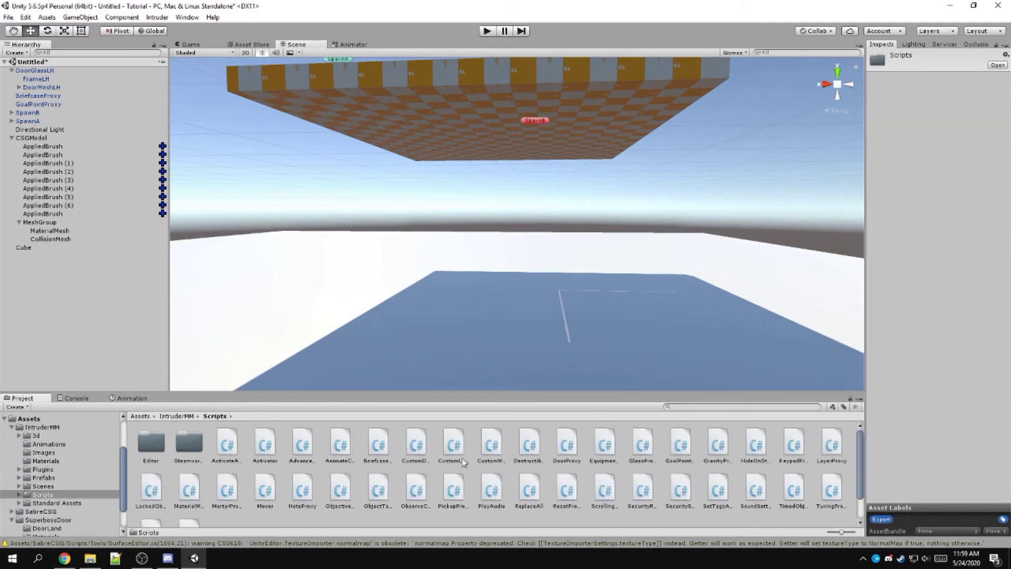
scroll(273, 473, "down", 2)
left_click(271, 501)
left_click(381, 461)
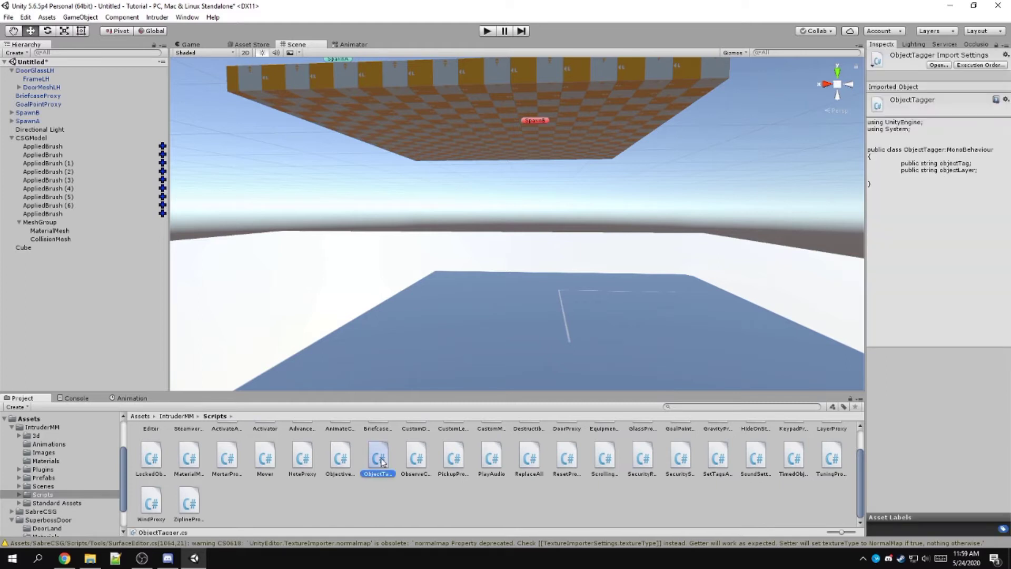
left_click_drag(379, 461, 541, 333)
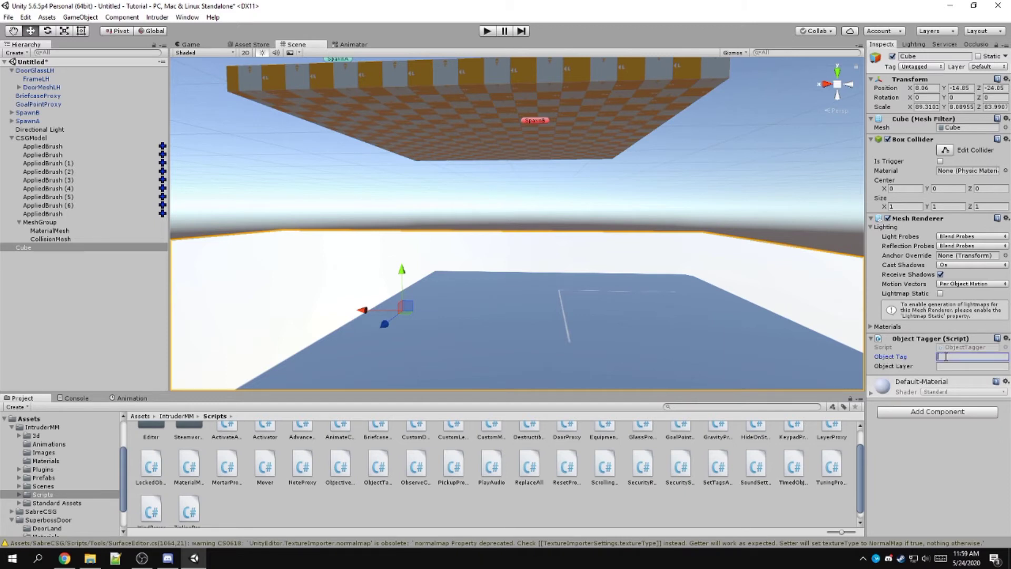
key("Return")
Step: Make the cube's box collider a trigger and turn off its mesh renderer
mouse_move(657, 304)
right_mouse_down()
mouse_move(599, 275)
mouse_move(662, 287)
right_mouse_up()
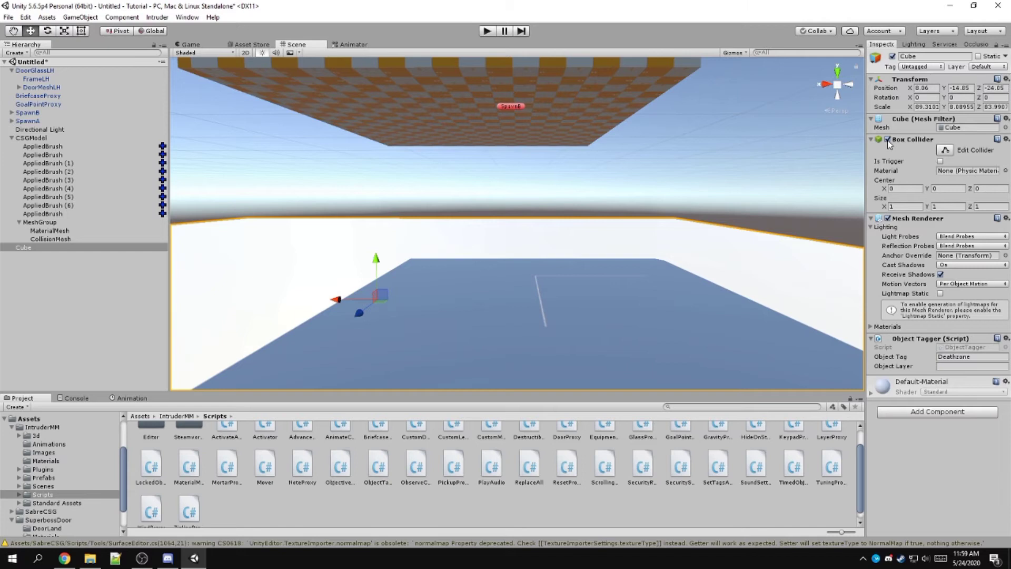
left_click(888, 218)
left_click_drag(646, 194, 599, 151, "alt")
scroll(551, 138, "up", 15)
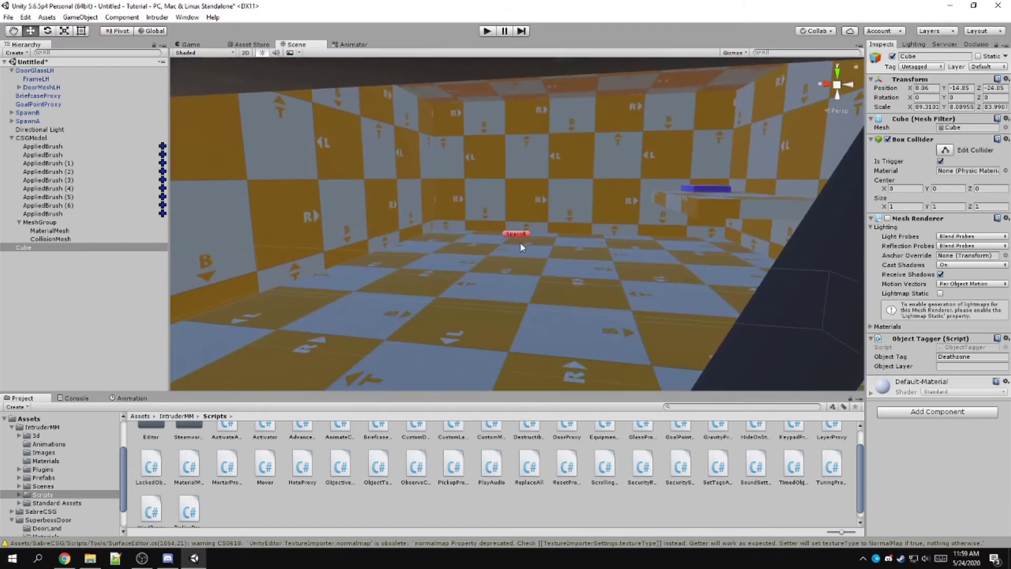
Step: Select the SpawnB spawn point and frame it in the scene
left_click(516, 234)
key("f")
left_click_drag(559, 259, 516, 205, "alt")
left_click(157, 17)
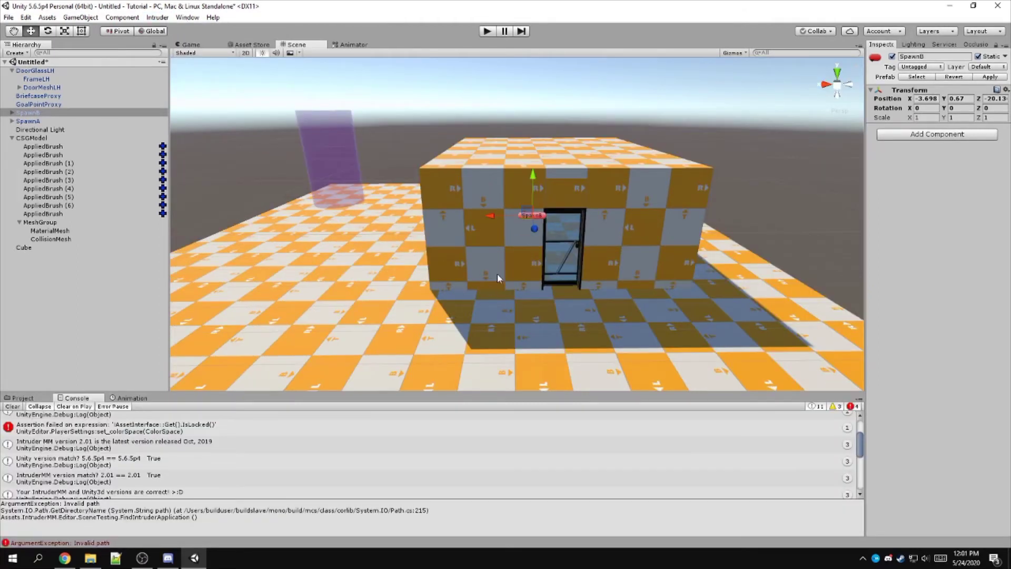
mouse_move(497, 273)
right_mouse_down()
mouse_move(515, 288)
mouse_move(495, 279)
mouse_move(504, 287)
right_mouse_up()
key("s")
key("w")
left_click_drag(505, 288, 500, 282, "alt")
left_click(163, 16)
left_click(137, 39)
Step: Save the scene as tutorial and save the project
left_click(9, 17)
left_click(32, 54)
left_click(678, 319)
left_click(8, 17)
left_click(35, 108)
Step: Start locating the Intruder application and browse to C:, Program Files (x86), Steam, steamapps, common
right_click_drag(397, 221, 383, 208)
left_click(150, 20)
left_click(181, 53)
scroll(324, 232, "down", 3)
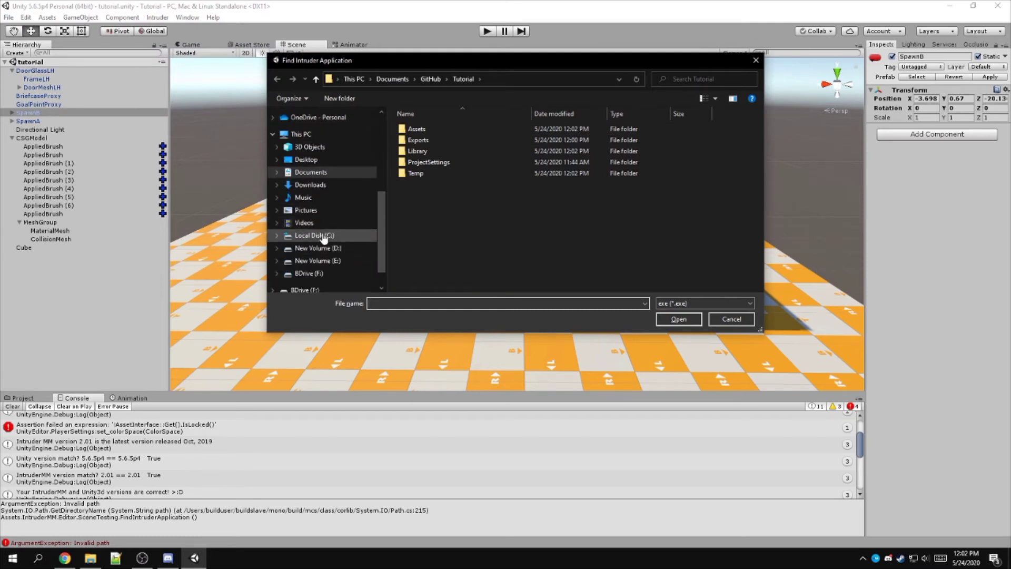
left_click(316, 236)
double_click(426, 153)
scroll(429, 210, "down", 3)
double_click(429, 245)
scroll(428, 232, "down", 5)
double_click(423, 165)
double_click(421, 132)
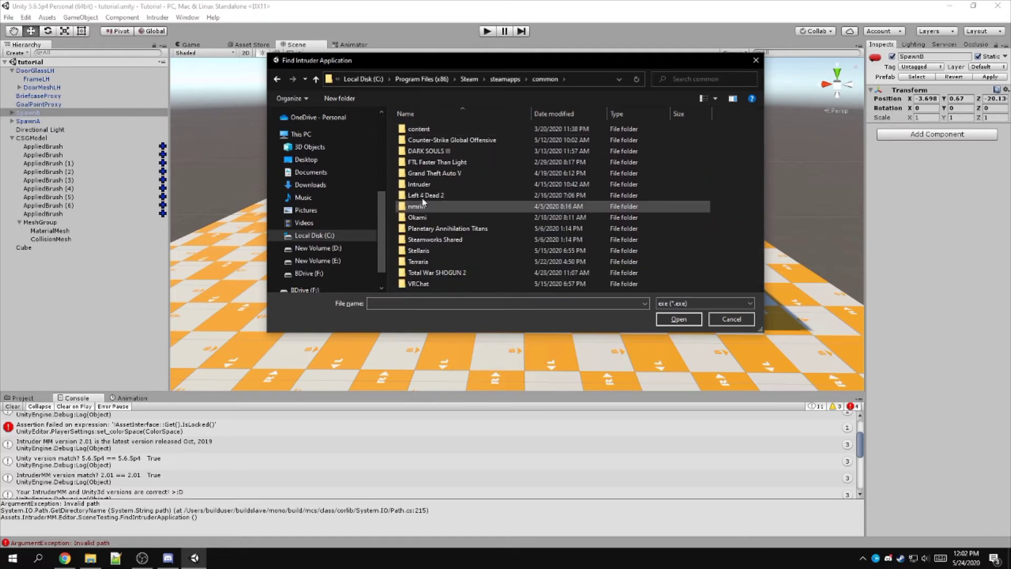
Step: Choose the game's executable in the Intruder folder as the Intruder application
double_click(421, 186)
left_click(421, 151)
left_click(690, 318)
Step: Launch a test of the current level in the Intruder game
mouse_move(568, 270)
right_mouse_down()
mouse_move(537, 267)
mouse_move(566, 261)
right_mouse_up()
left_click(159, 18)
left_click(174, 42)
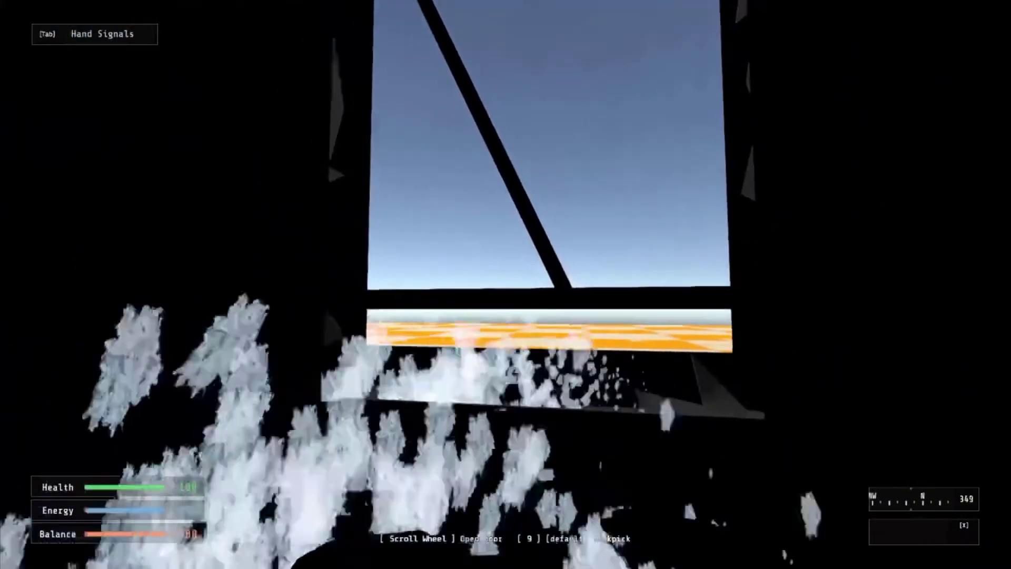
Step: Pick the lock of the glass door with the lockpick and open the door
key("9")
left_click(505, 284)
left_click(506, 284)
left_click(505, 285)
left_click(505, 284)
scroll(506, 284, "up", 1)
Step: Run out of the room and off the edge of the map to test the death zone
key("w")
key("shift+w")
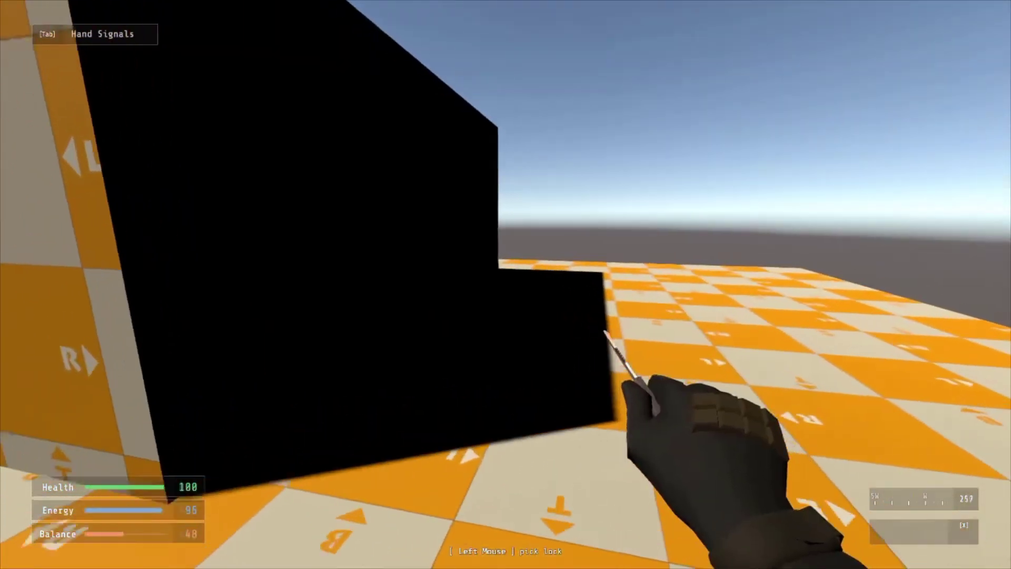
key("w")
key("x")
key("w")
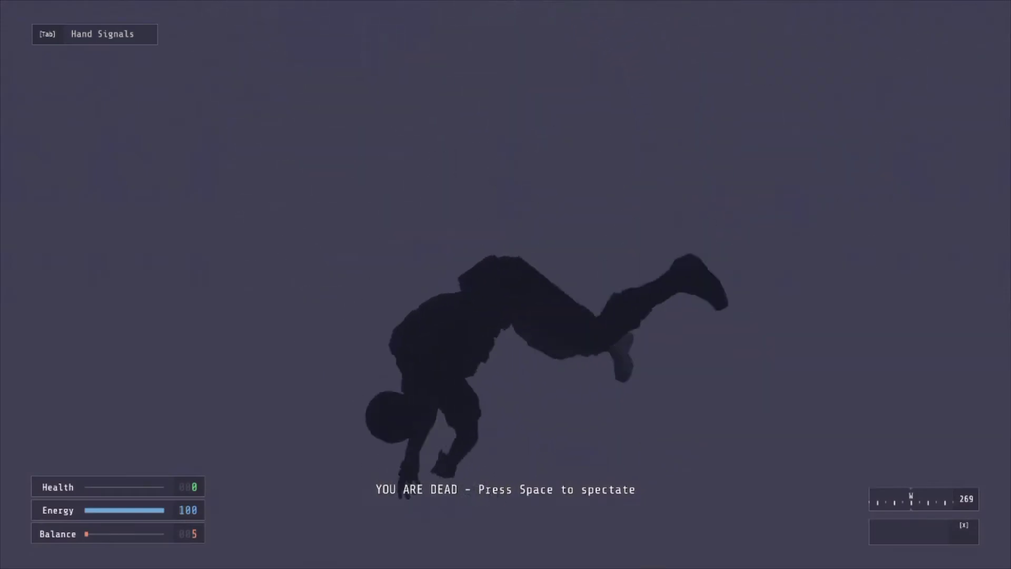
Step: Enter spectator mode and switch teams for the next round
key("space")
key("Escape")
left_click(699, 176)
Step: Walk across the map to the glowing goal point and fire the gun near the map's edge
key("w")
key("w")
key("a")
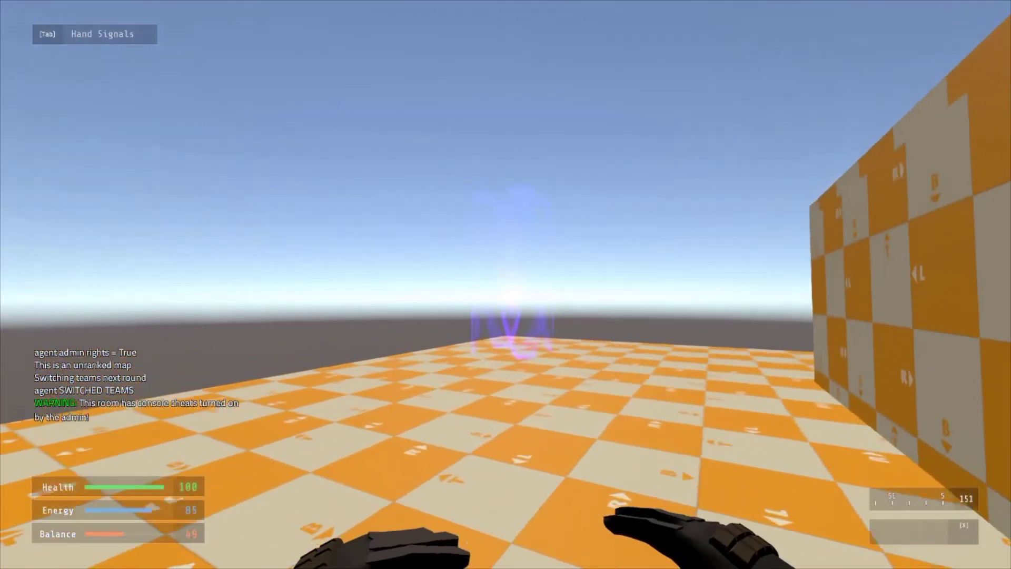
key("w")
scroll(506, 285, "down", 3)
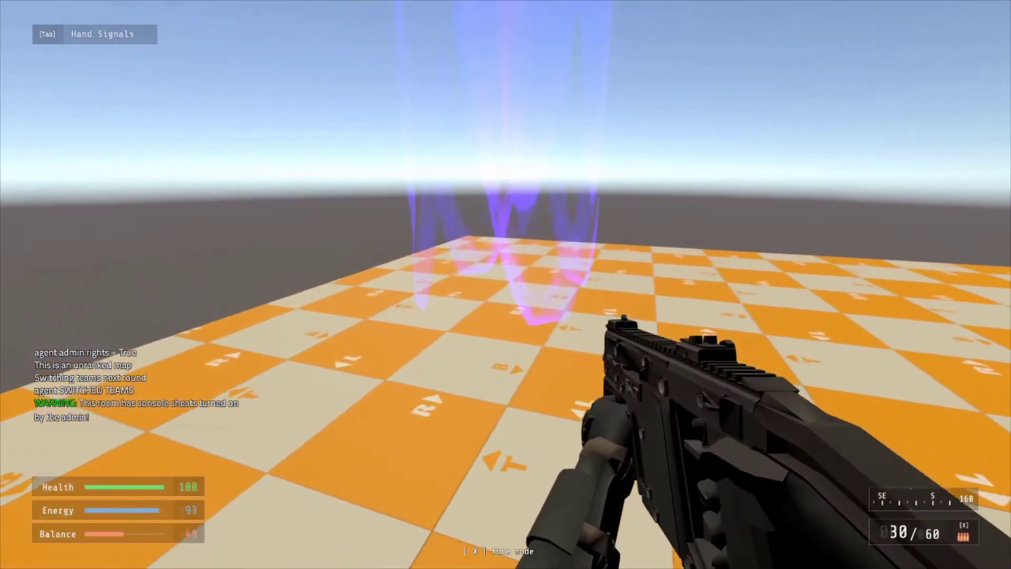
left_click(505, 284)
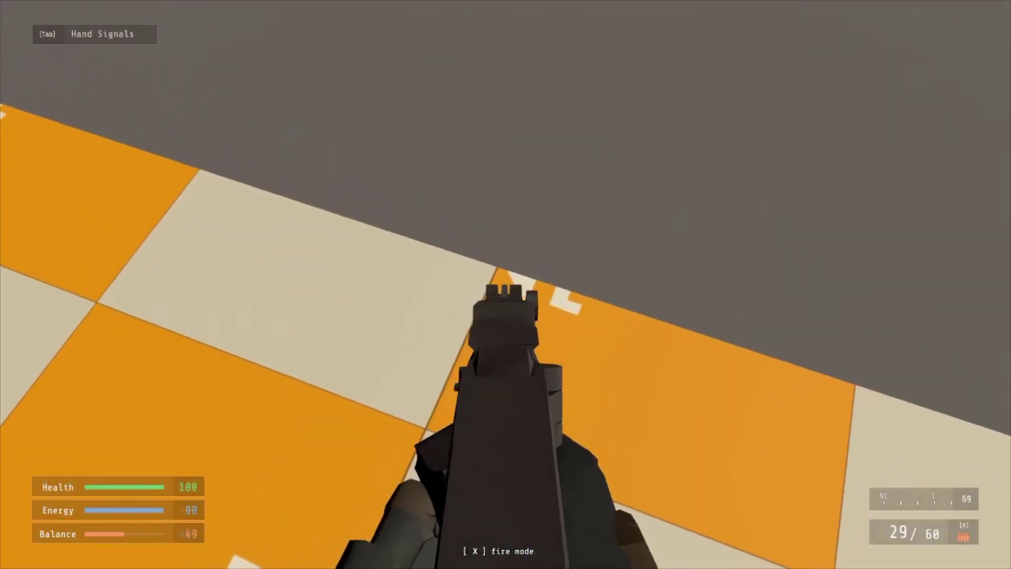